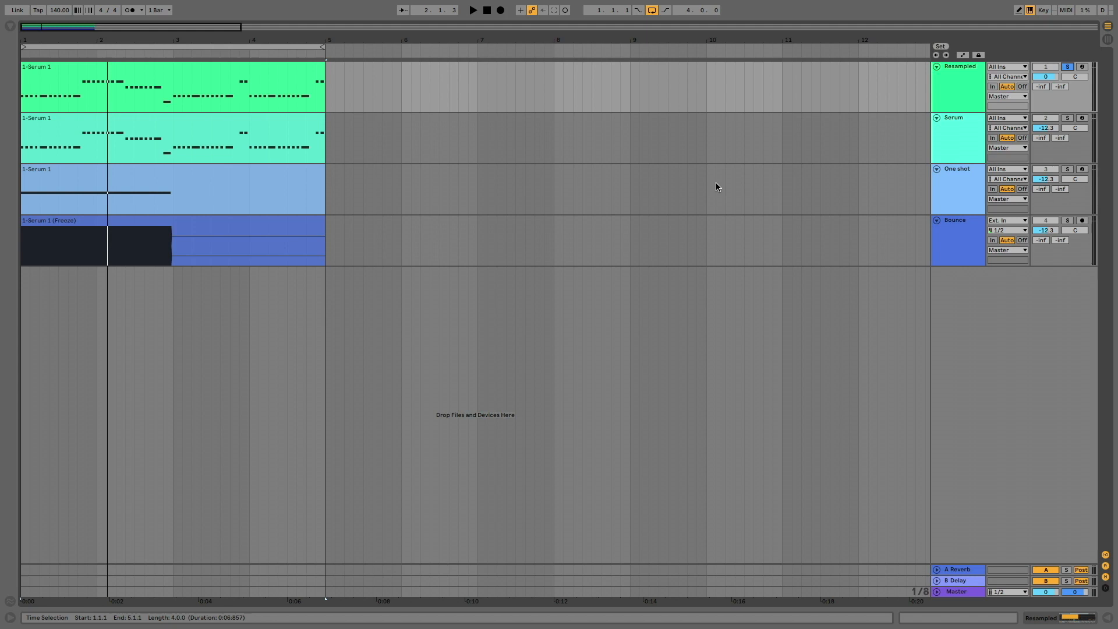
Play back the Resampled track's clip and display the sampler device on that track.
left_click(188, 72)
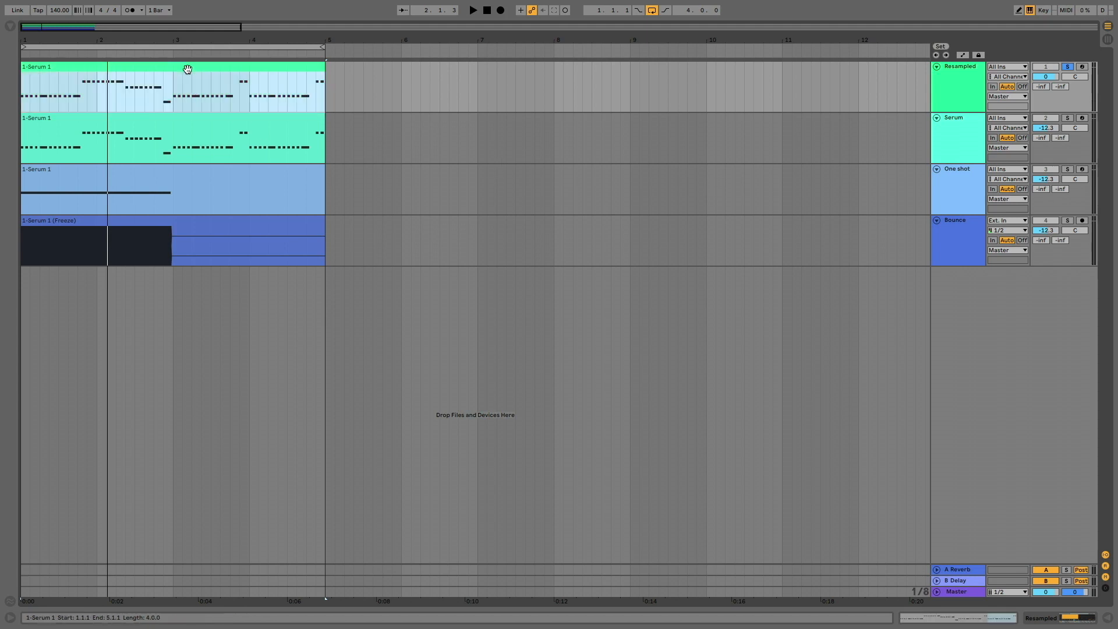
key("space")
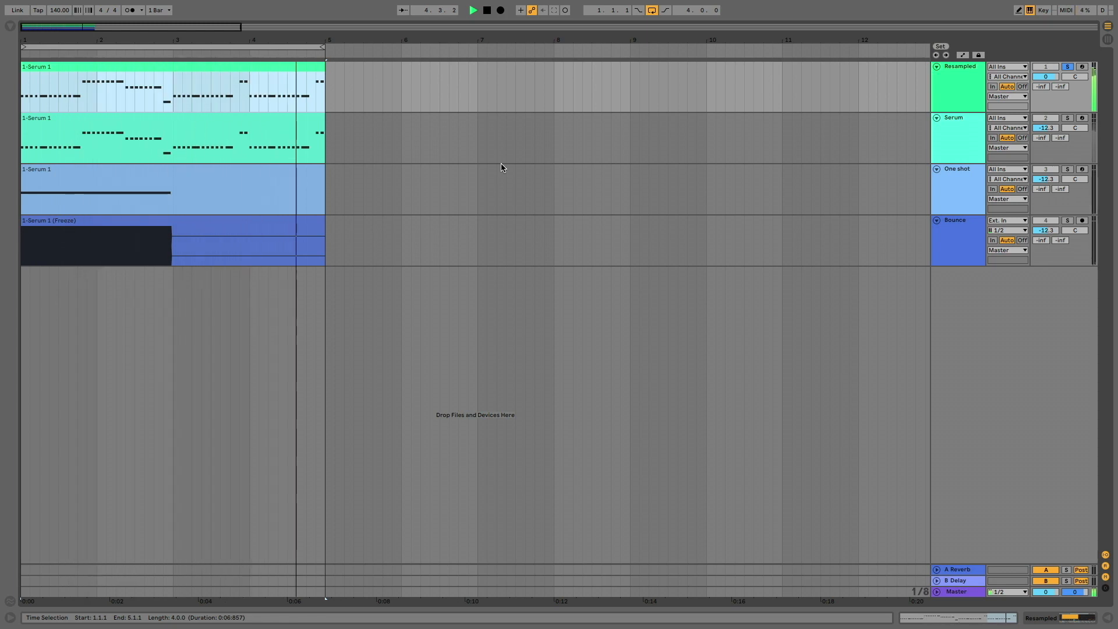
key("space")
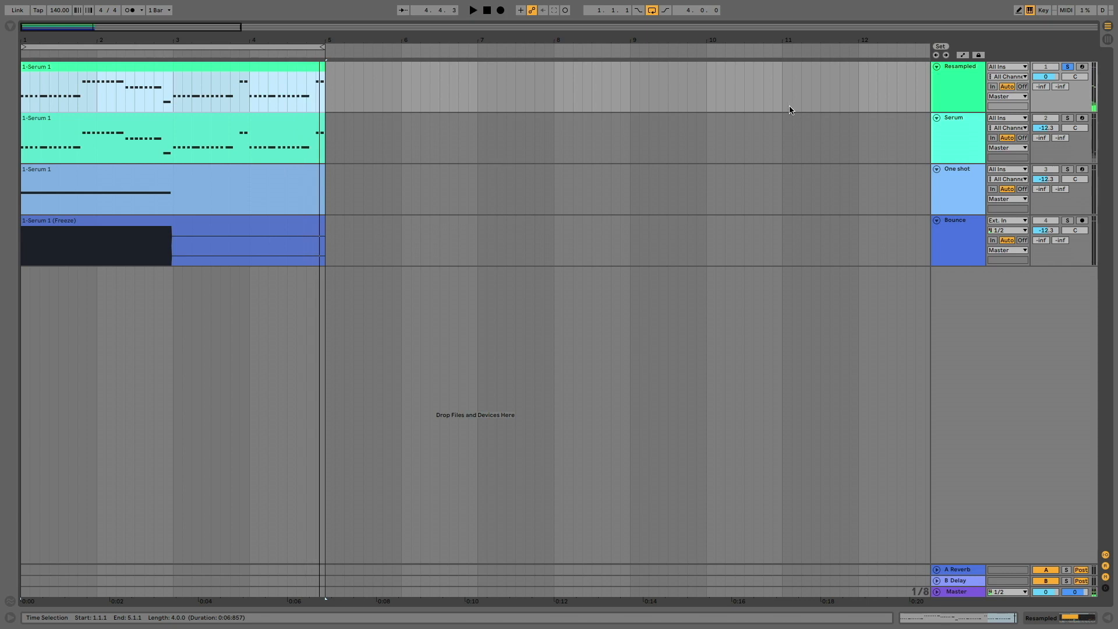
double_click(967, 66)
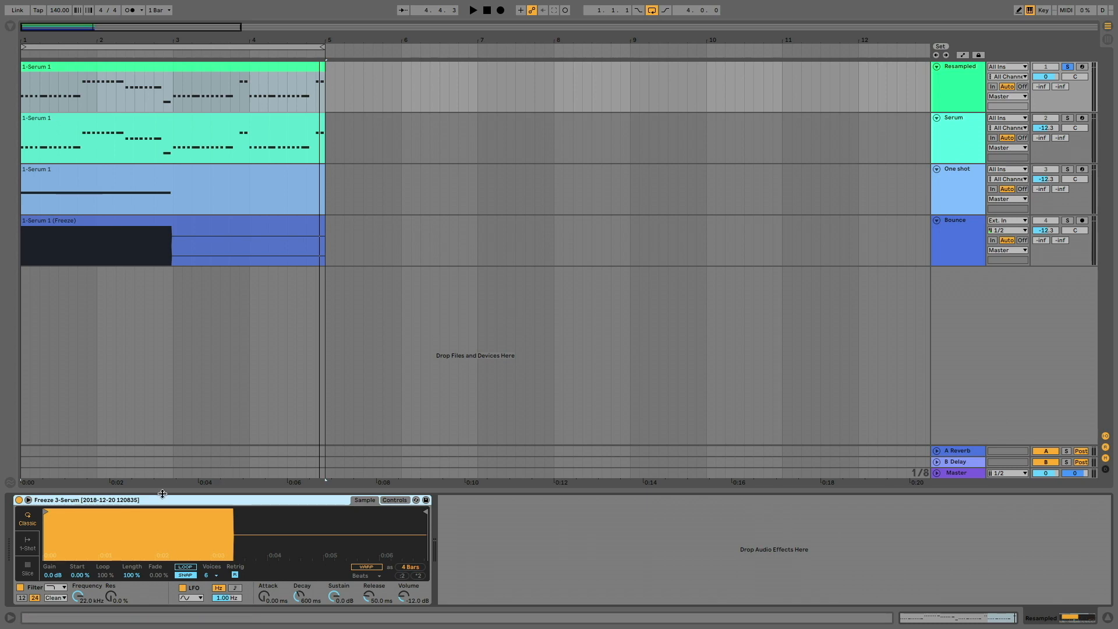
mouse_move(96, 533)
left_mouse_down()
mouse_move(100, 600)
mouse_move(96, 533)
left_mouse_up()
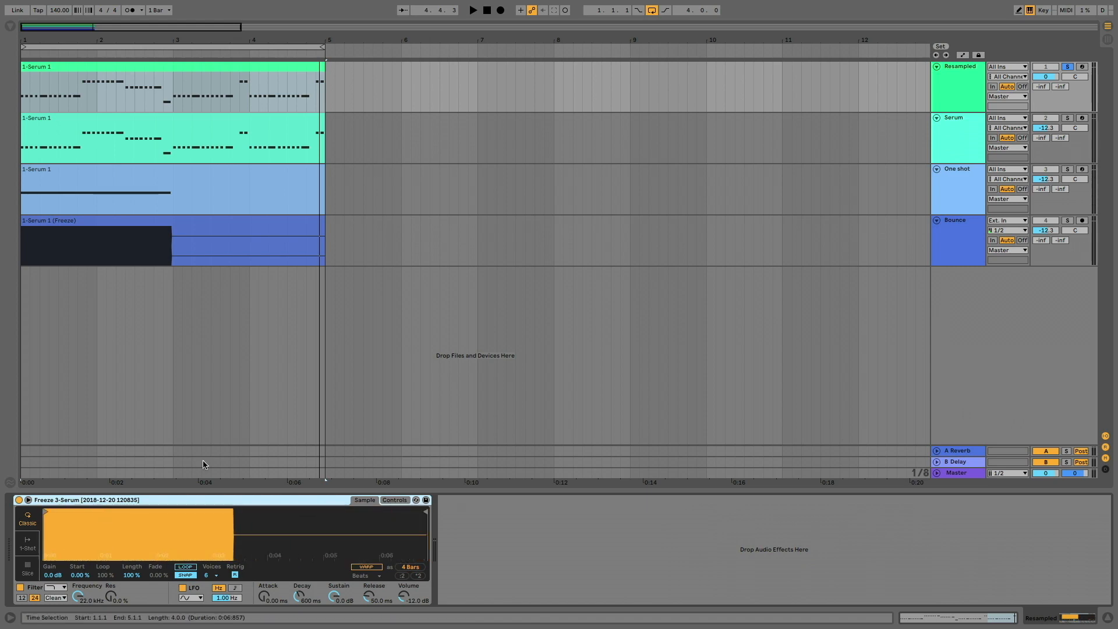
Solo the Serum track in place of Resampled, open its Serum synth and listen to the clip.
left_click(972, 127)
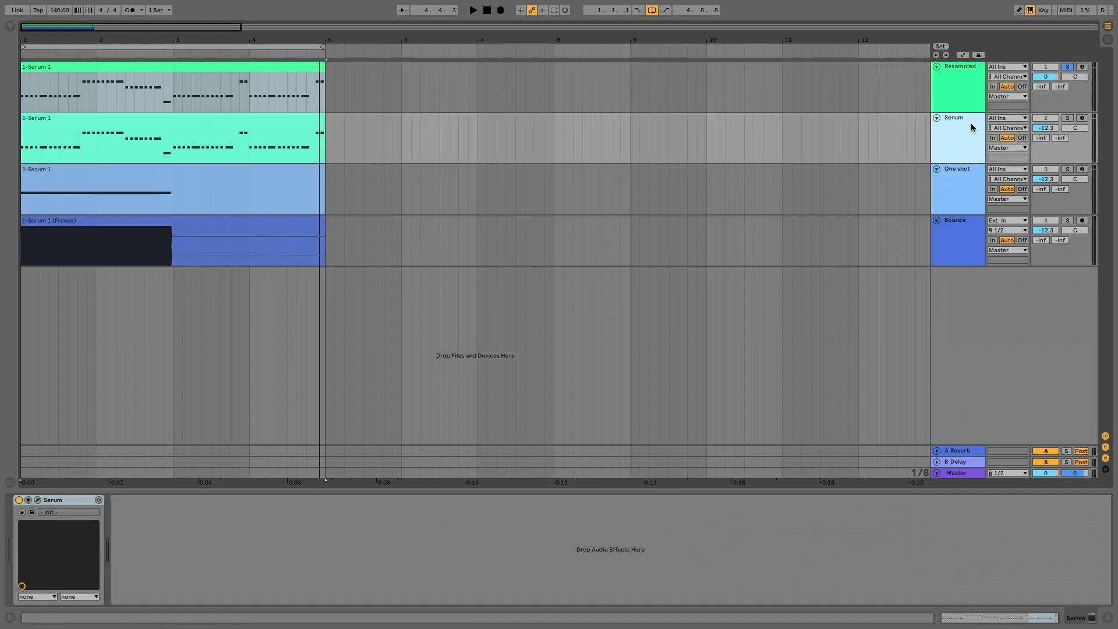
left_click(1066, 118)
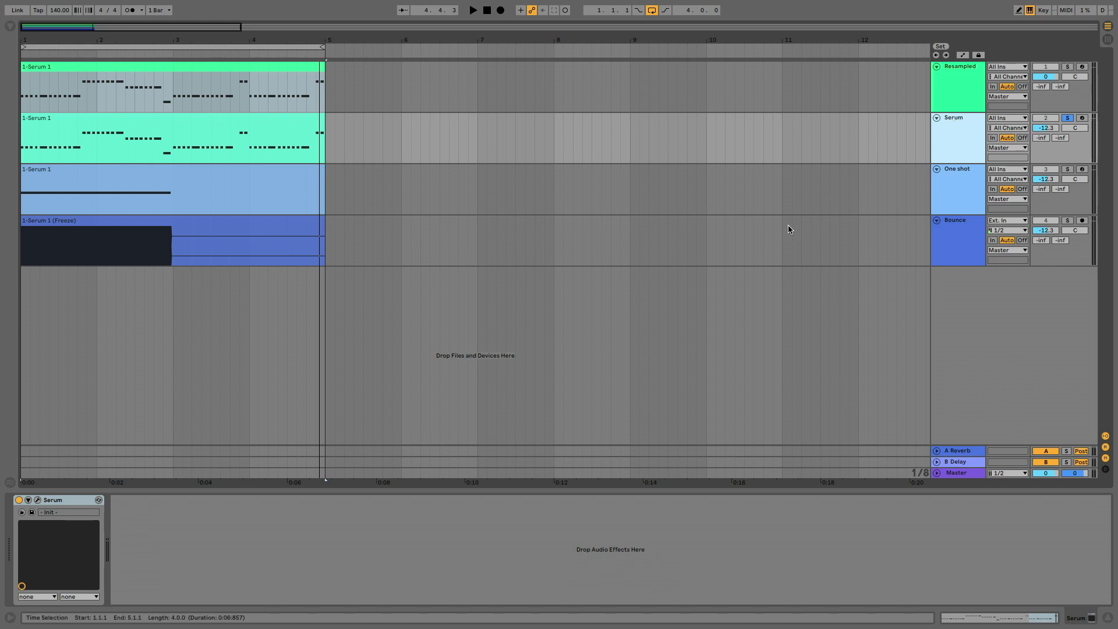
left_click(38, 500)
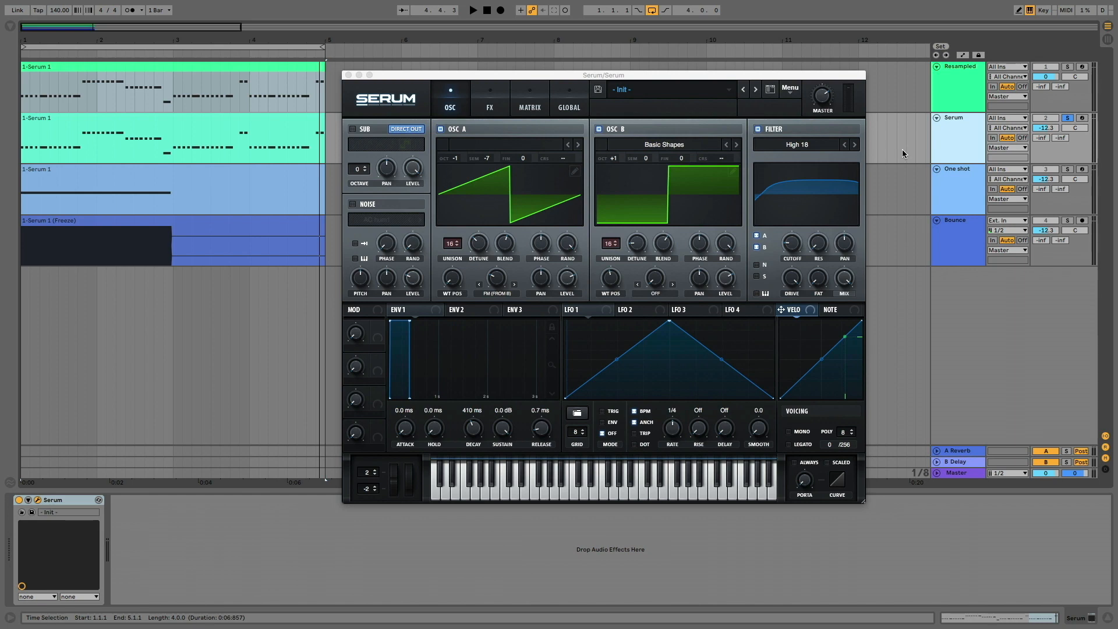
key("space")
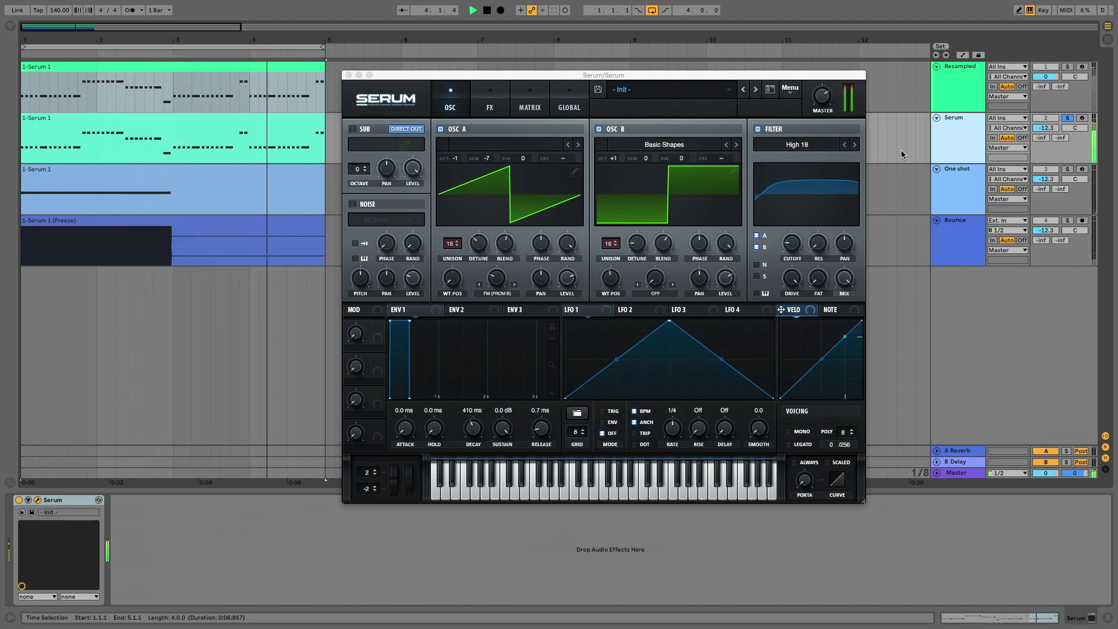
key("space")
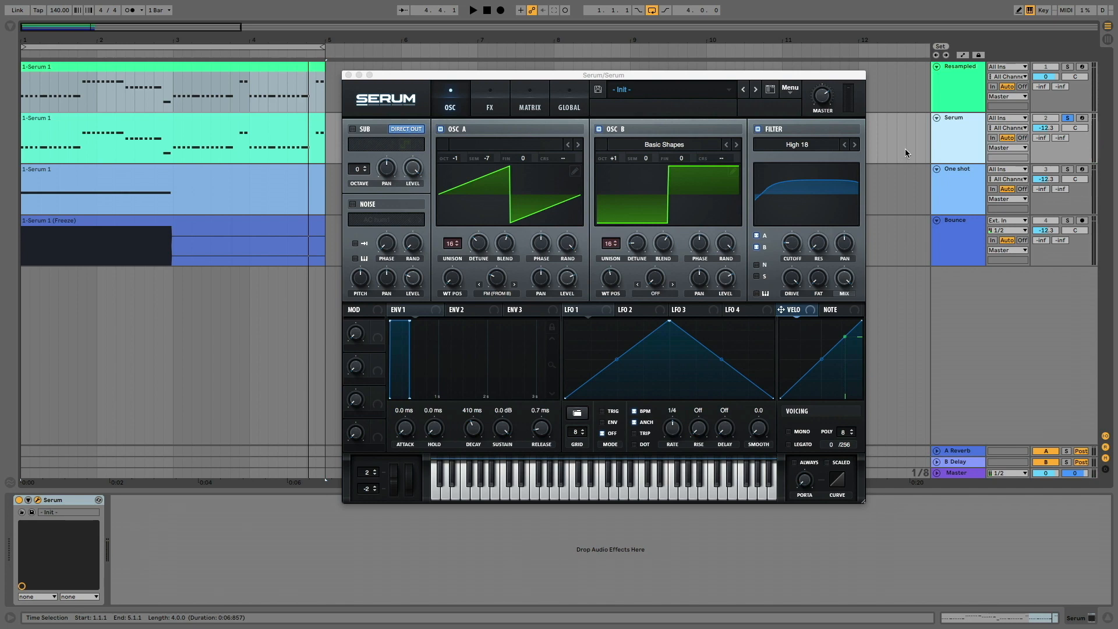
left_click(1068, 72)
key("space")
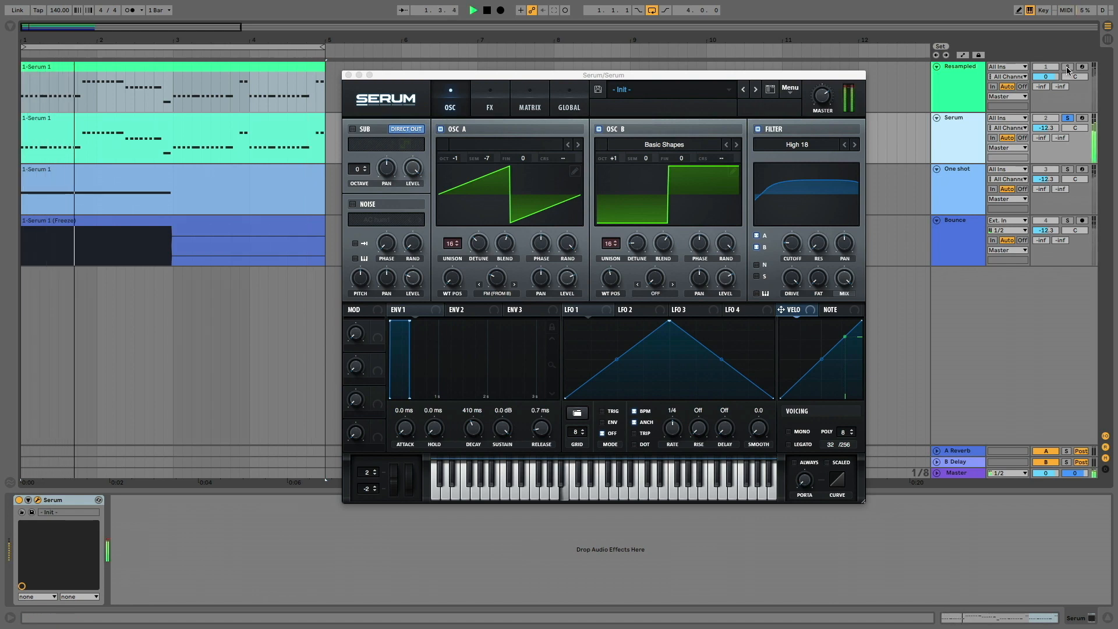
left_click(1066, 120)
key("space")
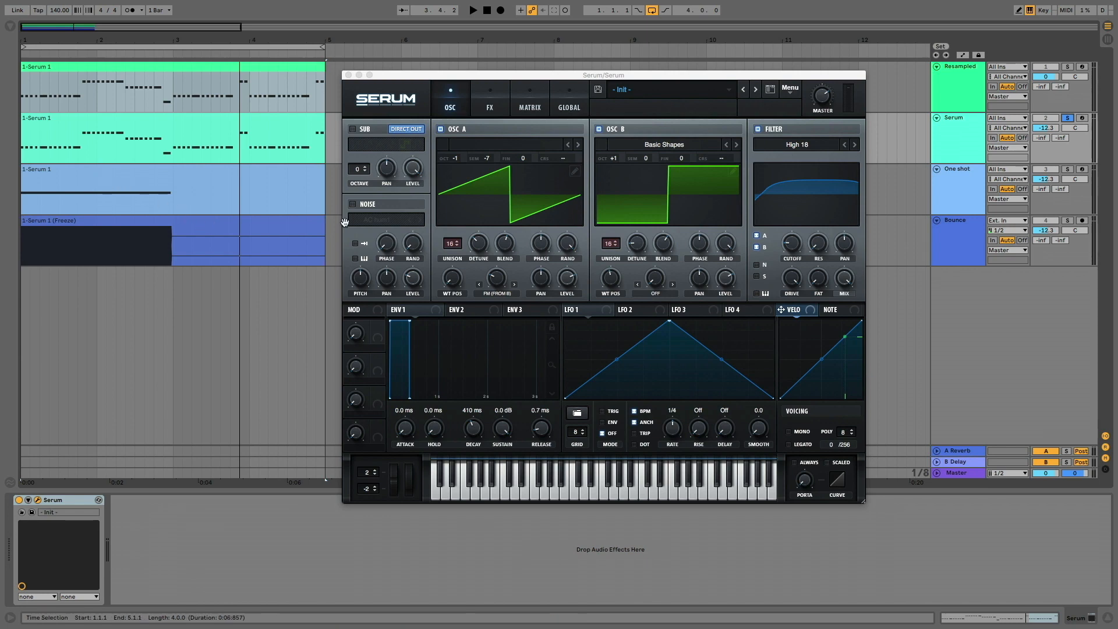
Solo the Bounce track and listen to its frozen audio.
left_click(1068, 221)
key("space")
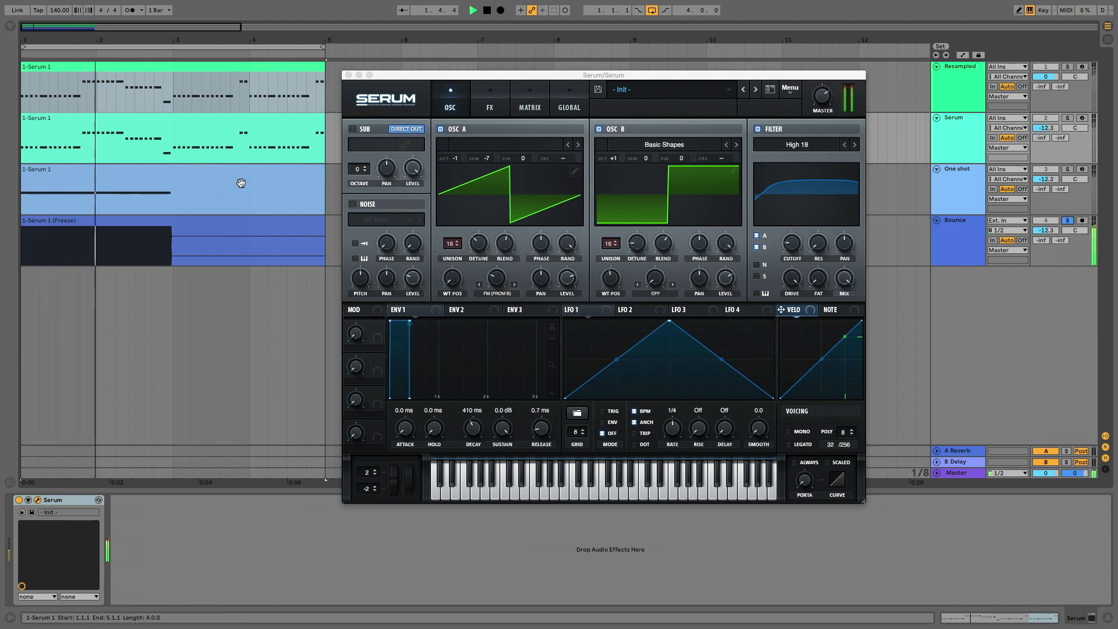
key("space")
Solo the Resampled track and play it back for comparison with the other tracks.
left_click(970, 78)
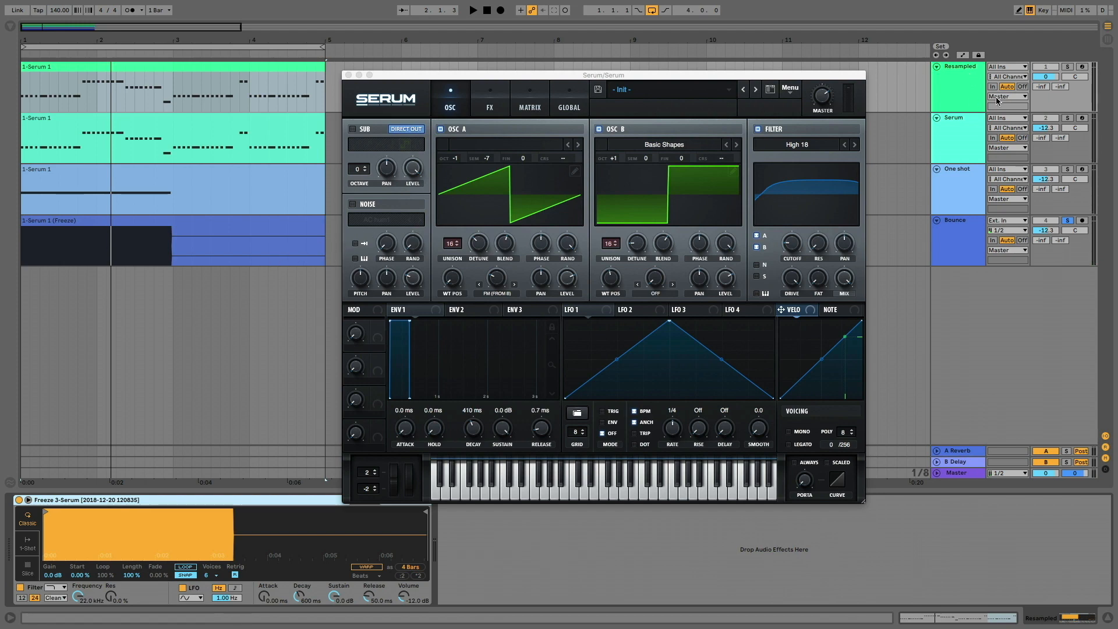
left_click(1067, 67)
key("space")
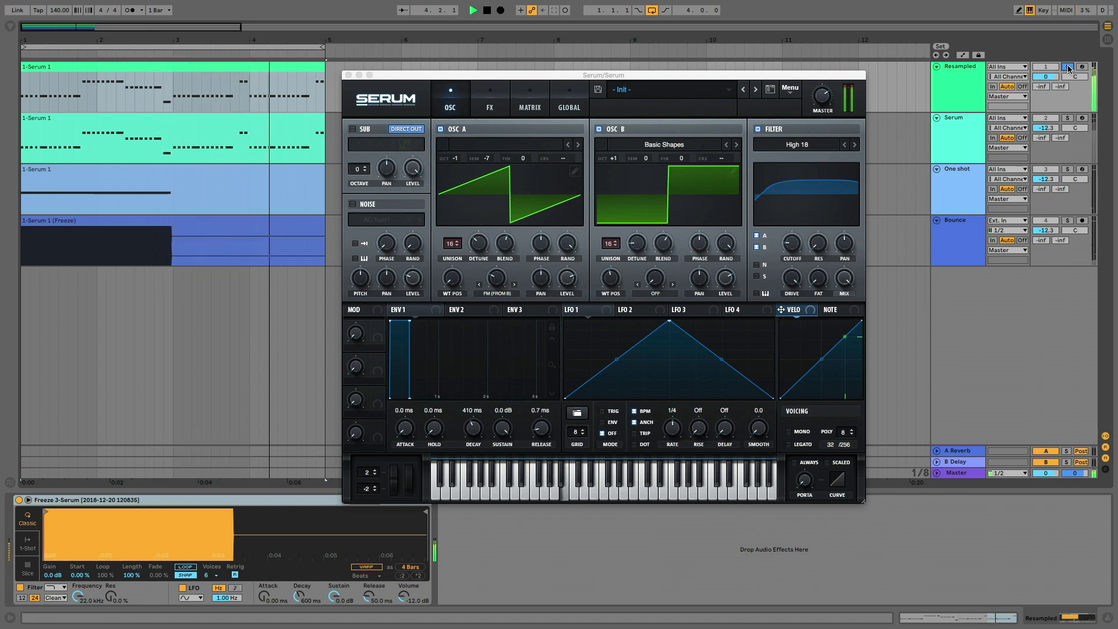
key("space")
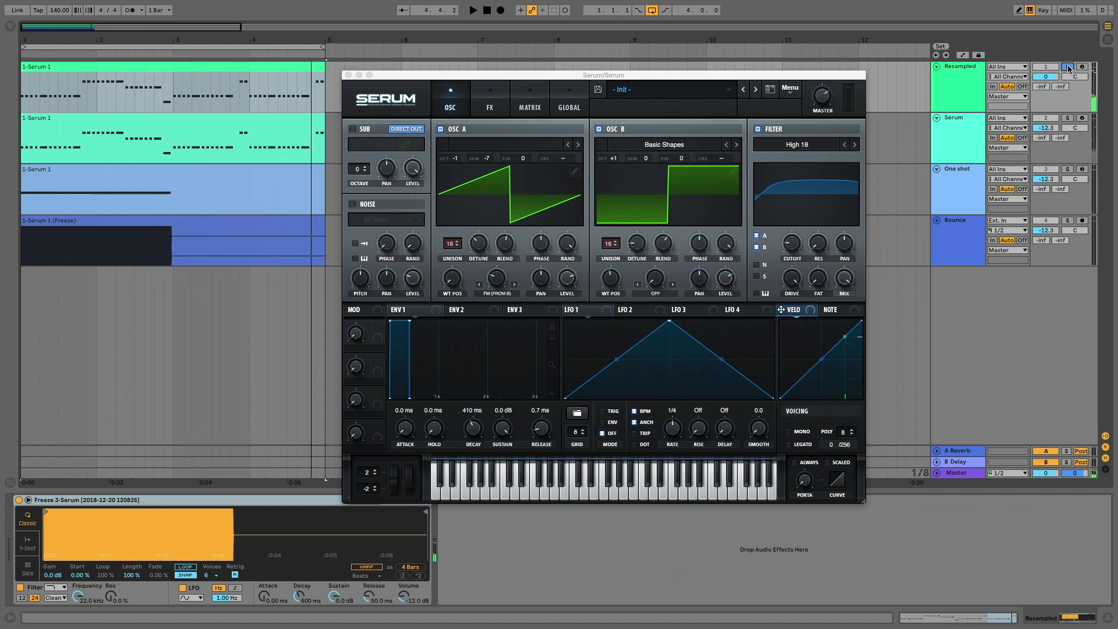
Add a MIDI track below Bounce and load the Serum VST instrument onto it, sounding a test note.
left_click(966, 224)
key("super+shift+t")
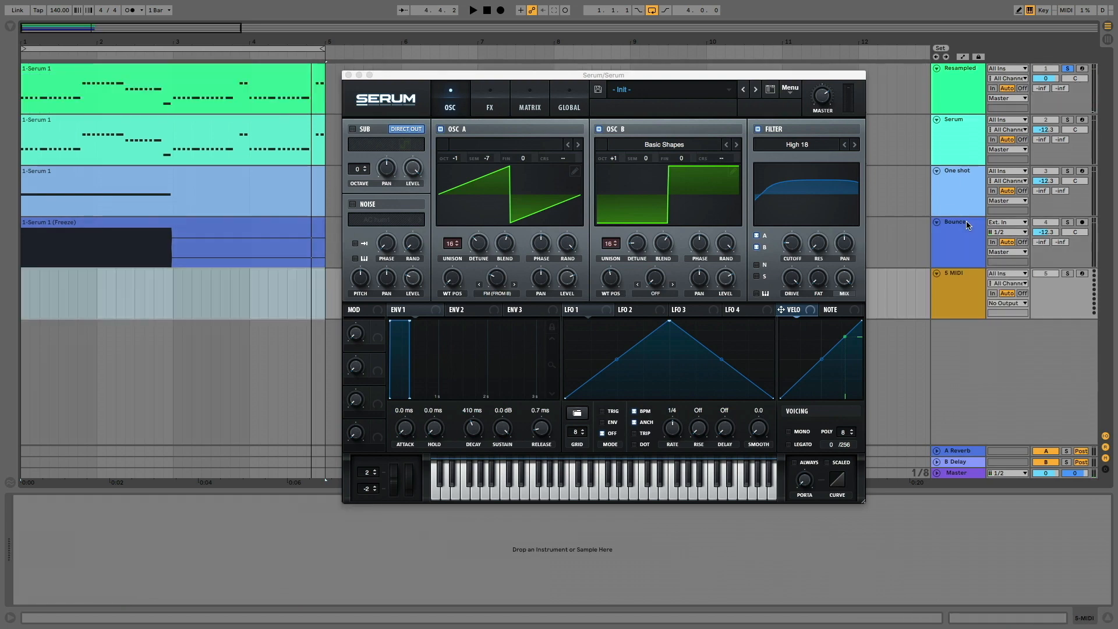
left_click(348, 75)
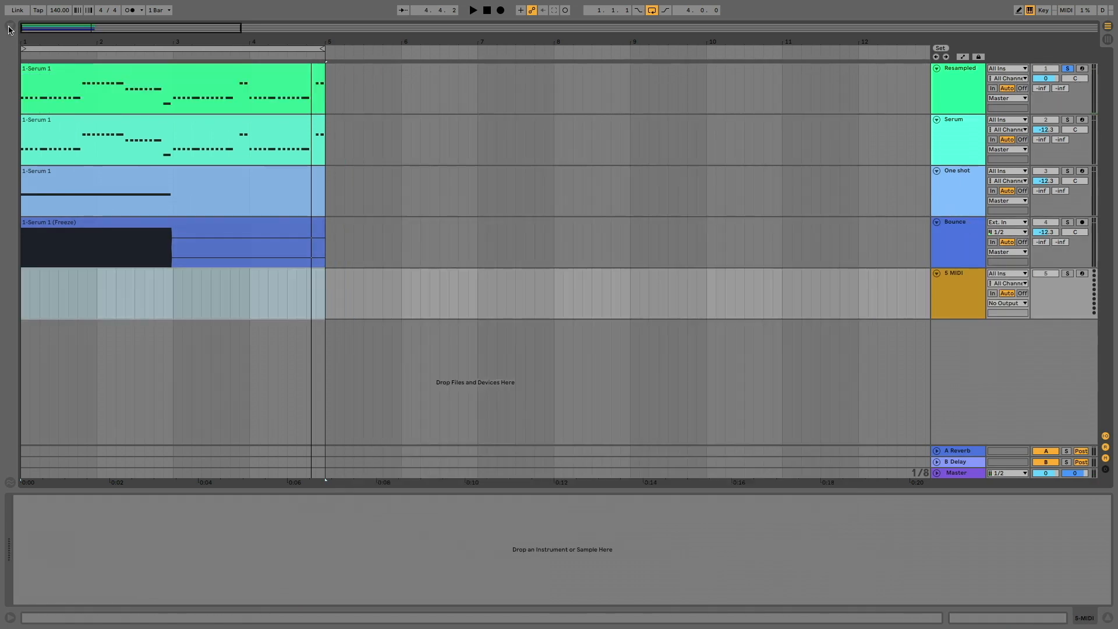
left_click(10, 26)
left_click_drag(114, 79, 289, 294)
left_click(961, 271)
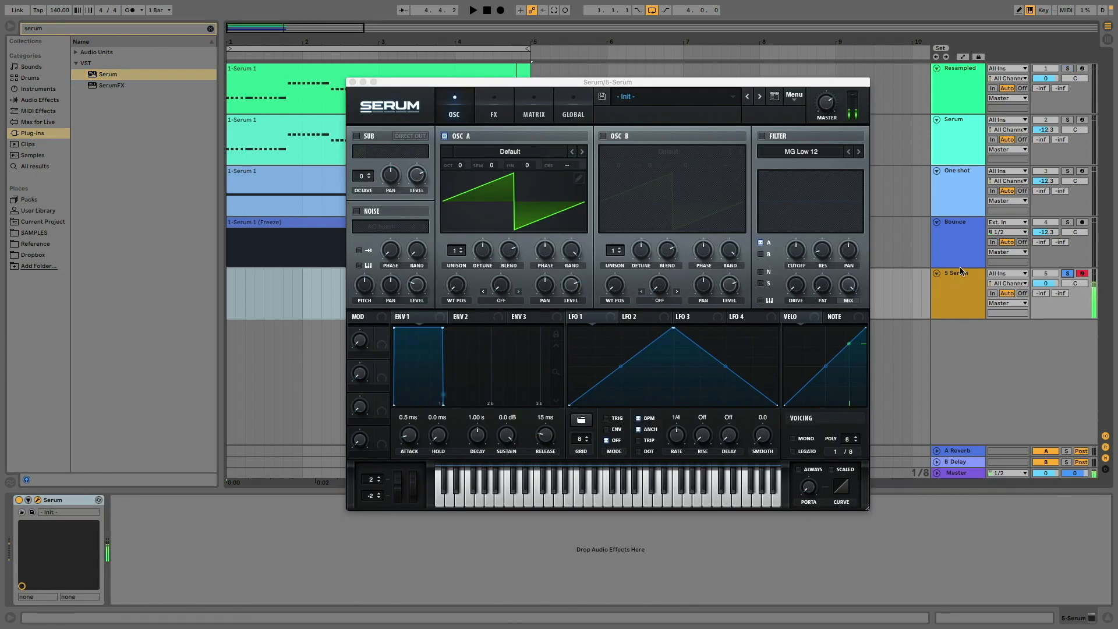
key("a")
left_click(10, 26)
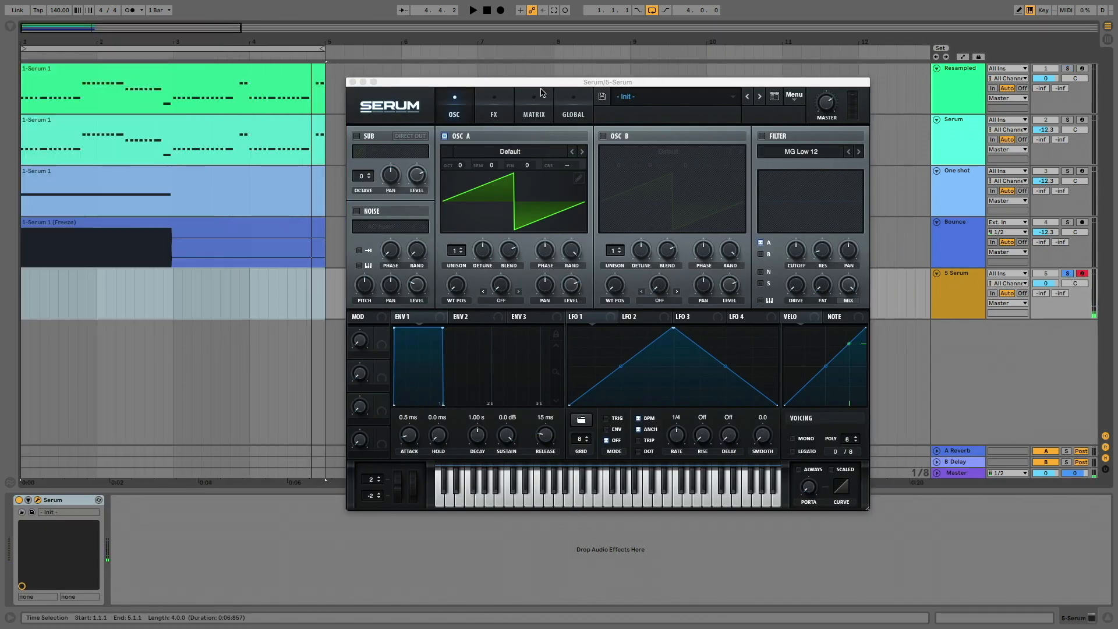
Set oscillator A to octave -1 and semitone -7 in the new Serum and sound a note.
left_click_drag(541, 82, 460, 63)
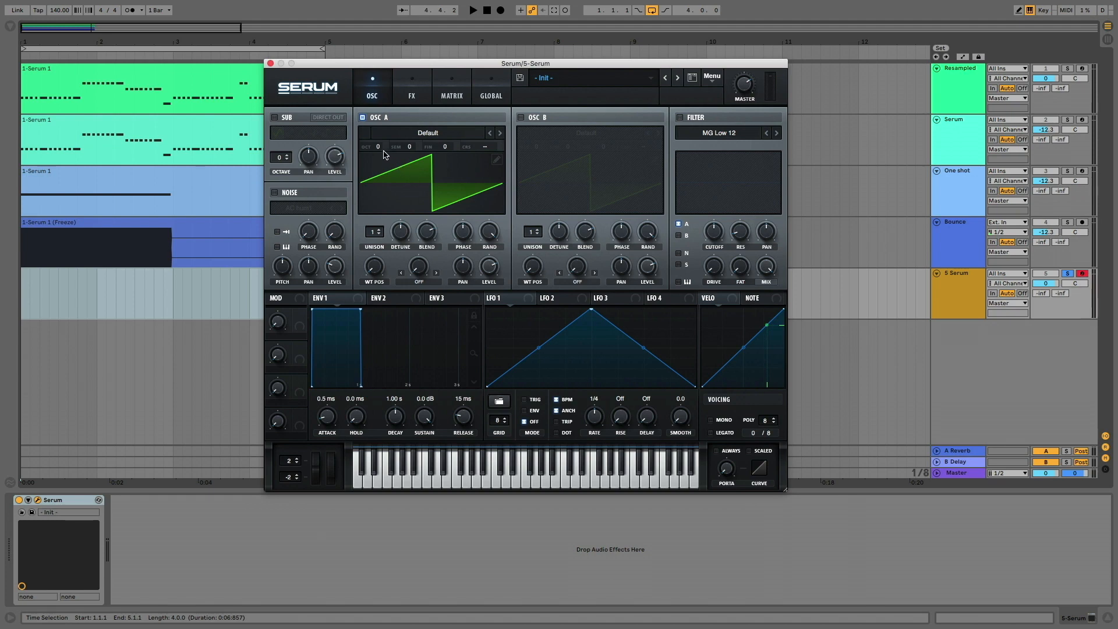
left_click_drag(378, 158, 409, 154)
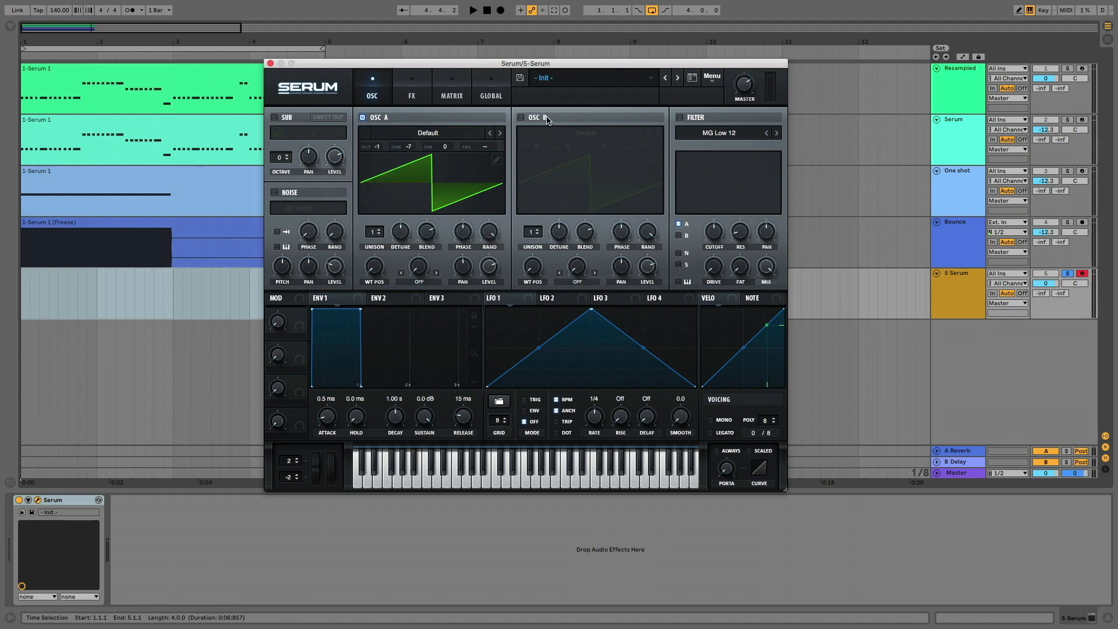
key("a")
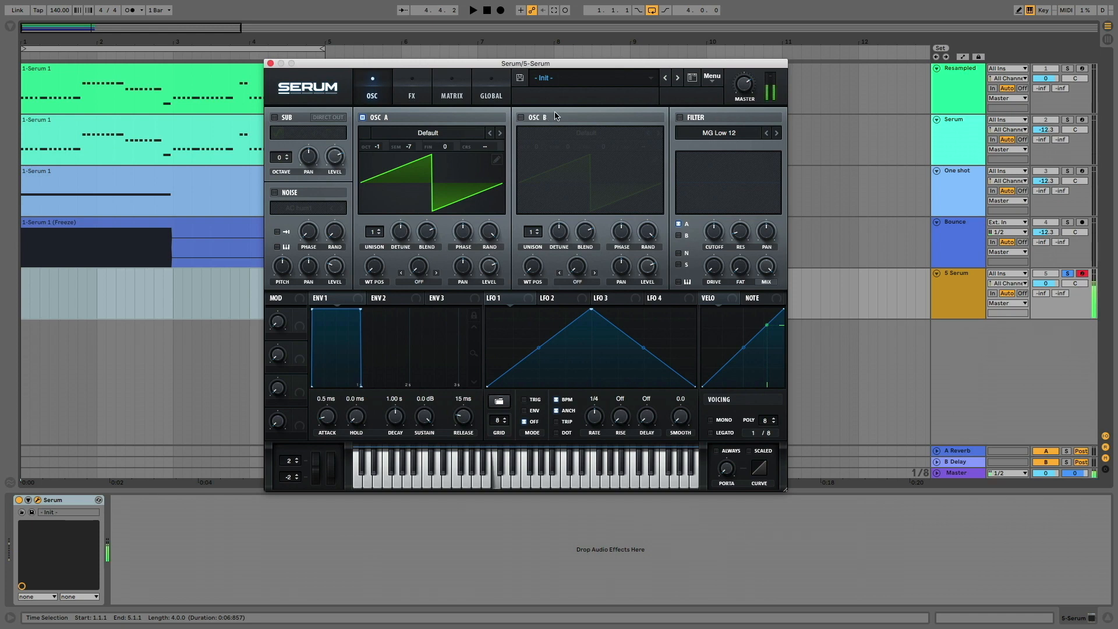
Enable oscillator B with the analog Basic Shapes wavetable, moved to its square wave position, and set its octave to +1.
left_click(521, 117)
left_click(589, 133)
mouse_move(588, 146)
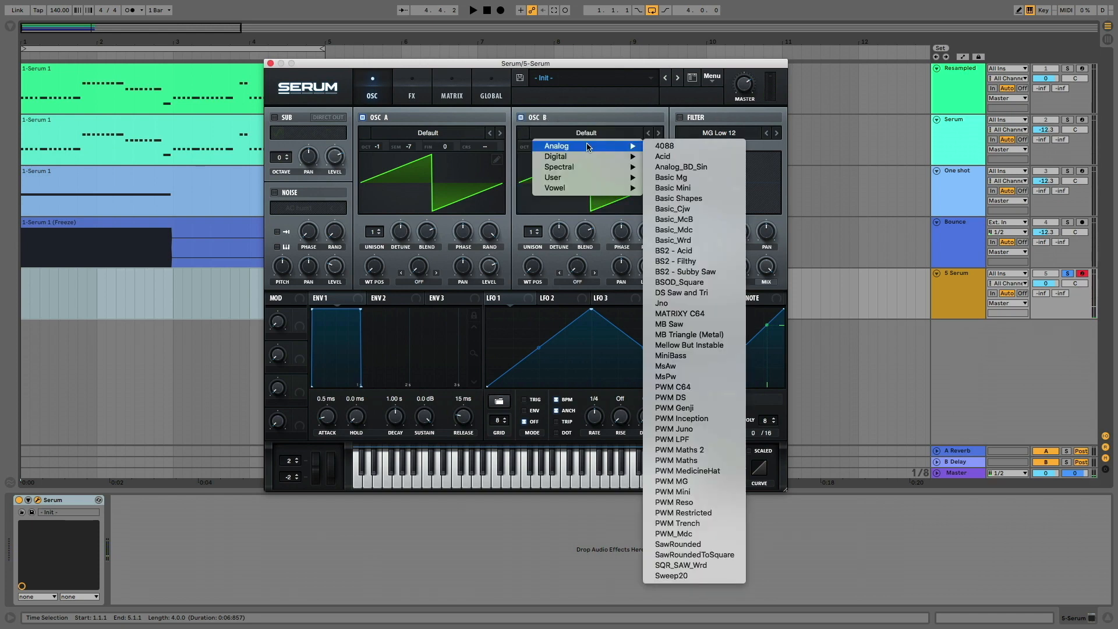
left_click(679, 198)
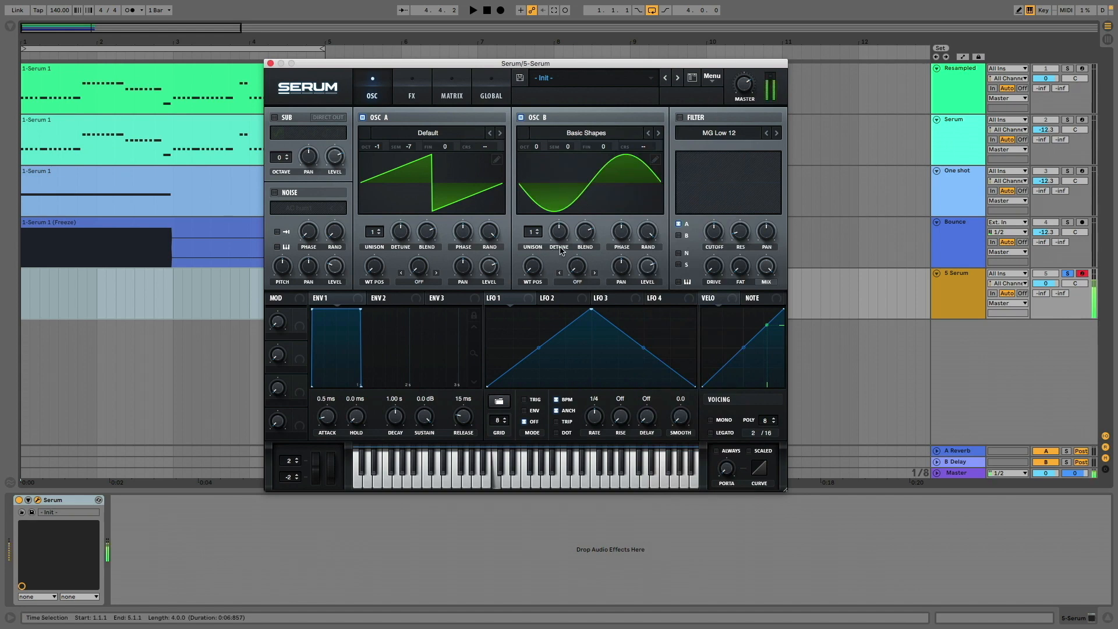
left_click_drag(534, 267, 532, 191)
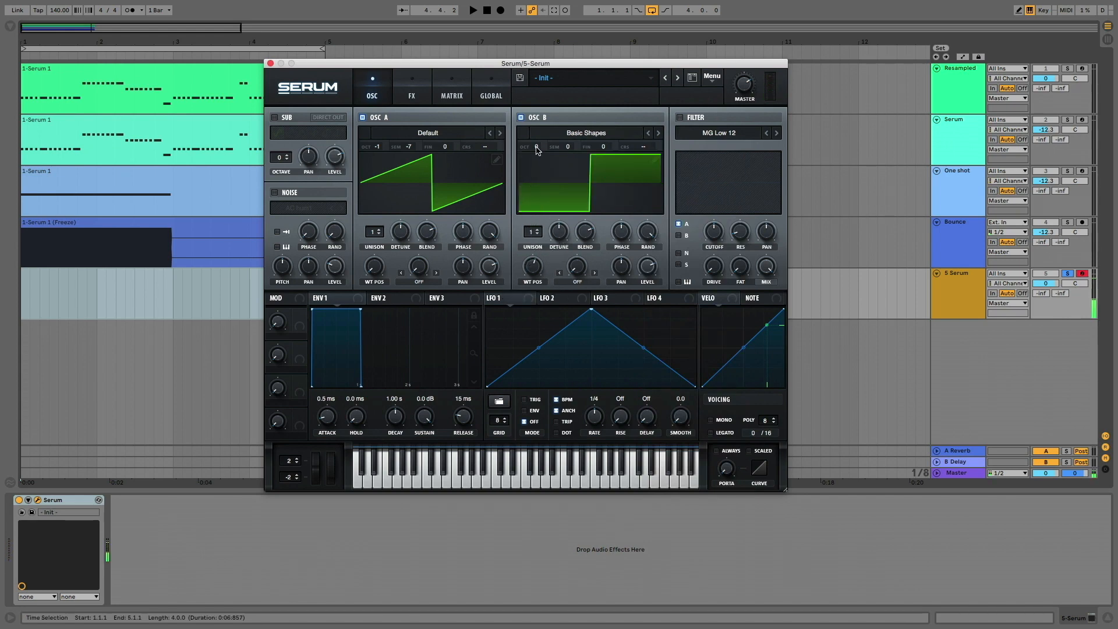
left_click_drag(536, 152, 538, 141)
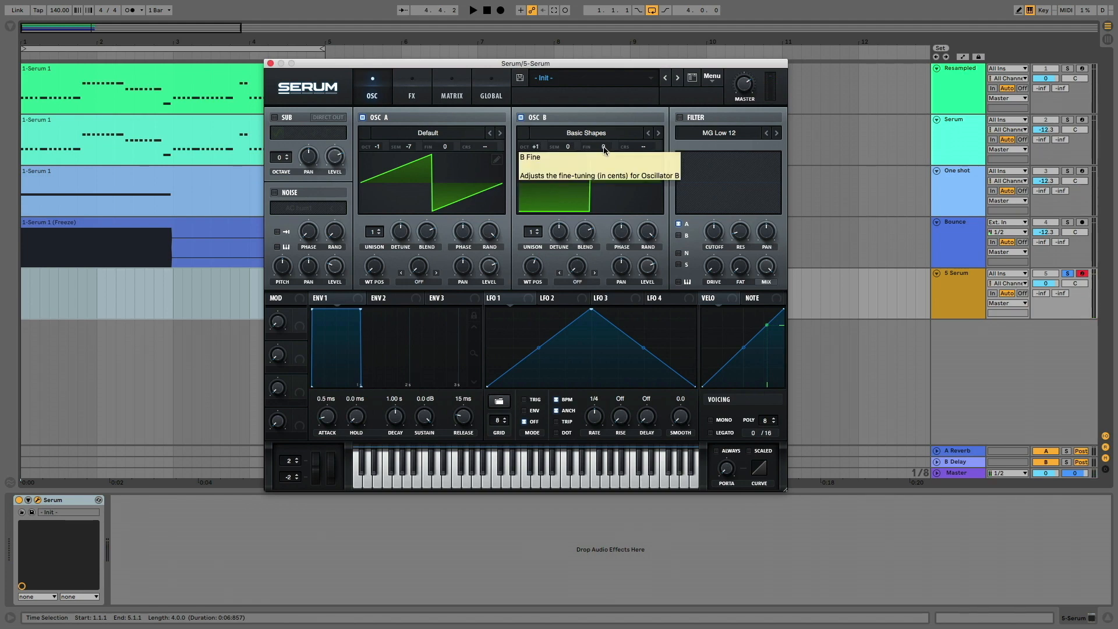
Audition oscillators A and B separately by muting each one in turn, leaving both enabled.
left_click(520, 118)
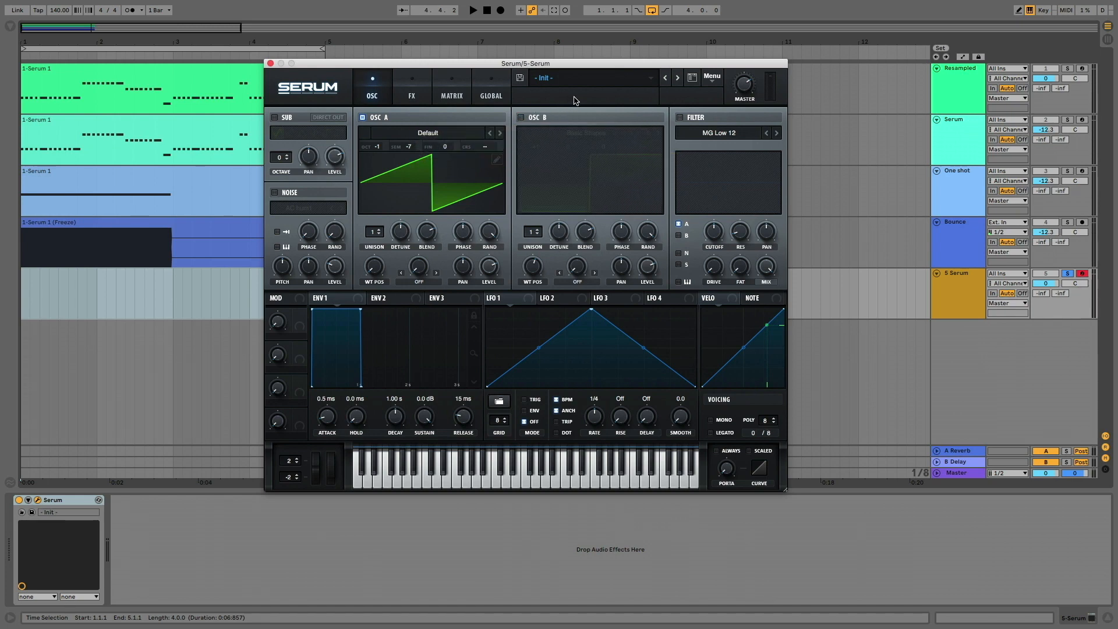
left_click(520, 117)
left_click(364, 118)
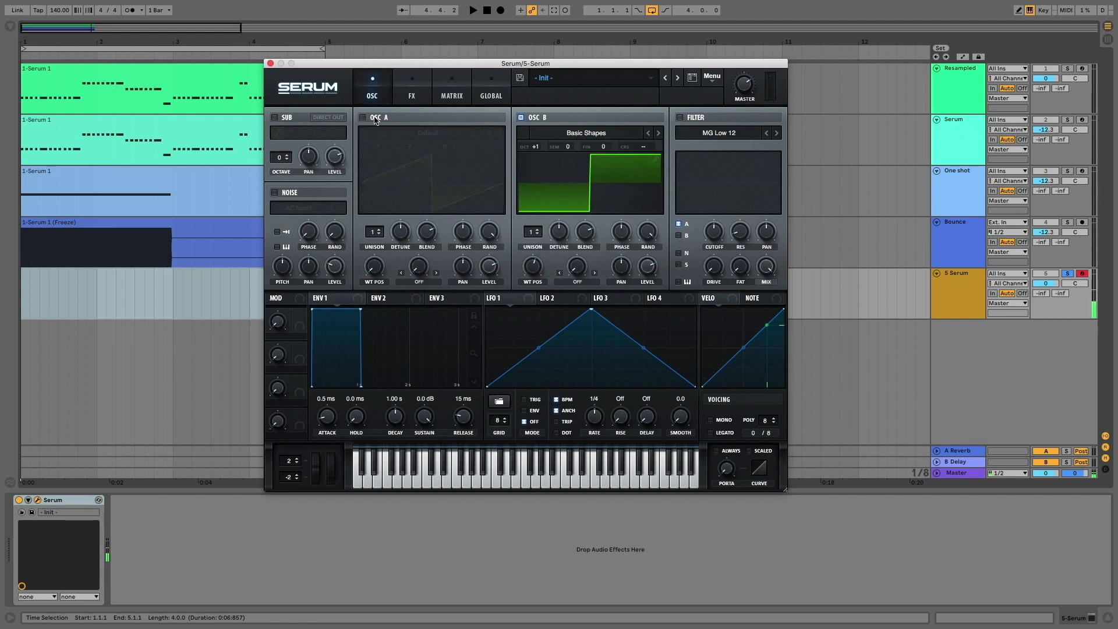
left_click(363, 119)
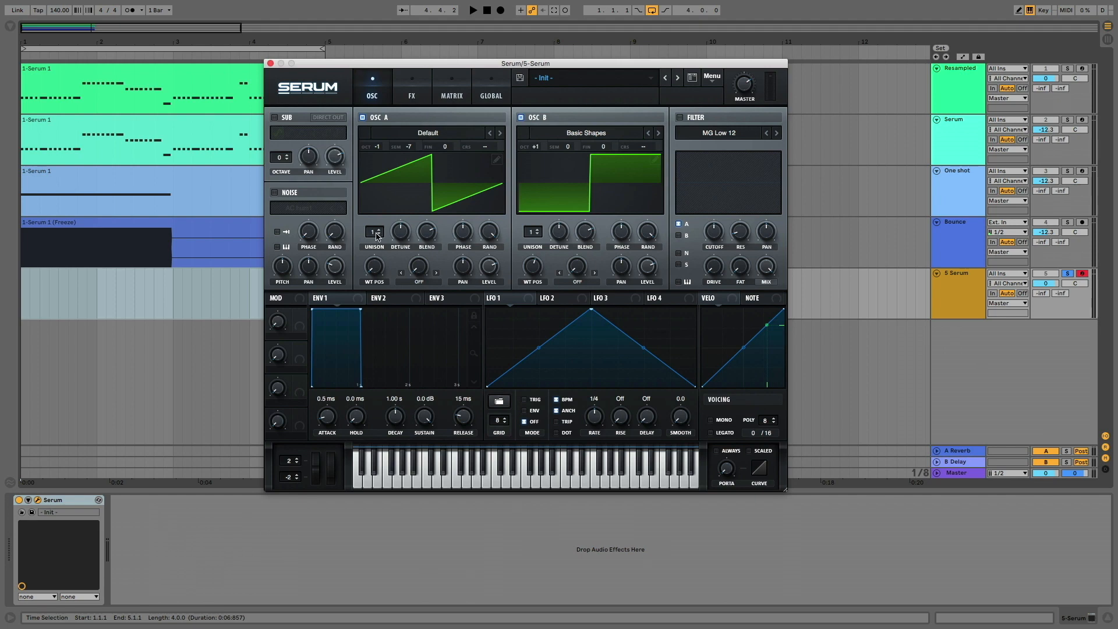
Set unison to 16 voices on oscillators A and B, reducing their detune and adjusting their blend.
left_click_drag(374, 235, 383, 51)
left_click_drag(400, 233, 402, 259)
left_click_drag(532, 232, 533, 52)
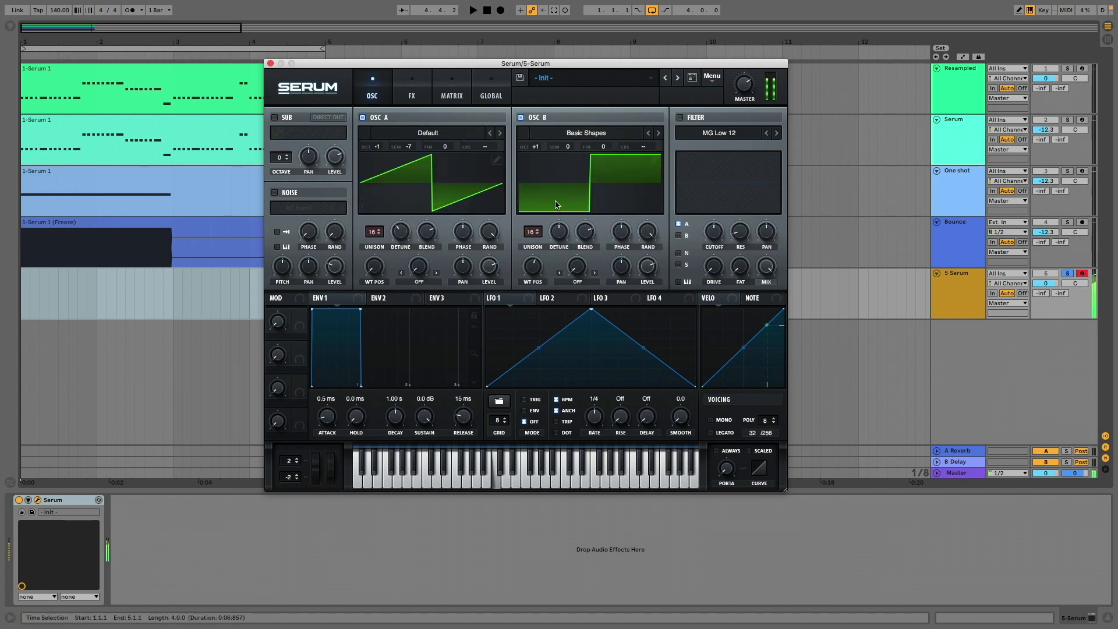
left_click_drag(558, 232, 558, 250)
left_click_drag(427, 232, 442, 250)
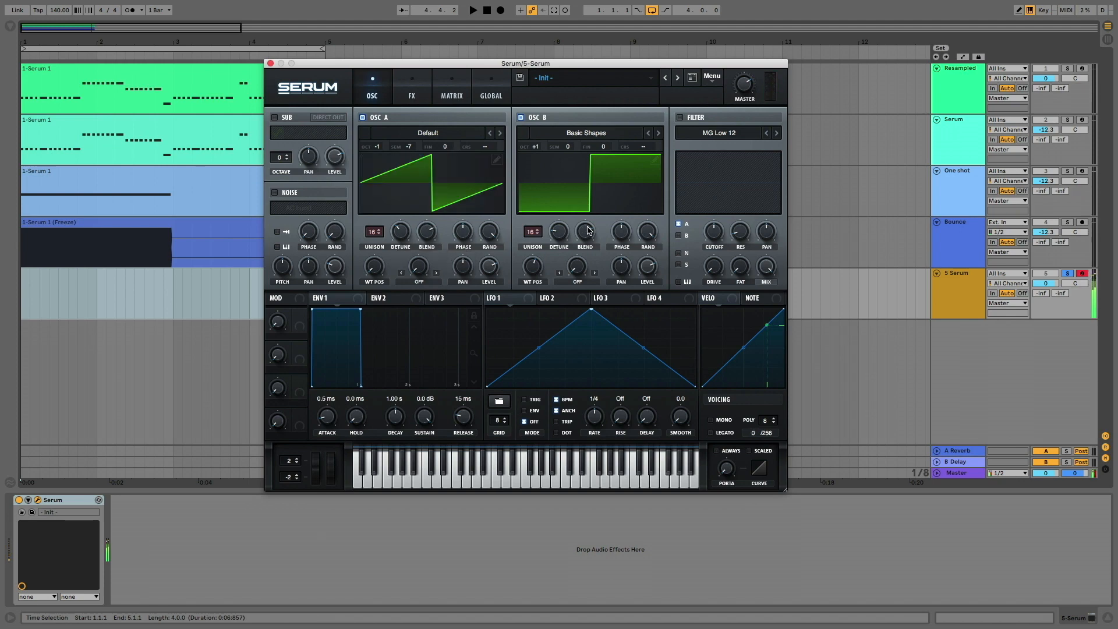
left_click_drag(585, 232, 587, 216)
Enable the filter, route oscillator B through it alongside oscillator A, and set the filter type to High 18.
left_click(680, 117)
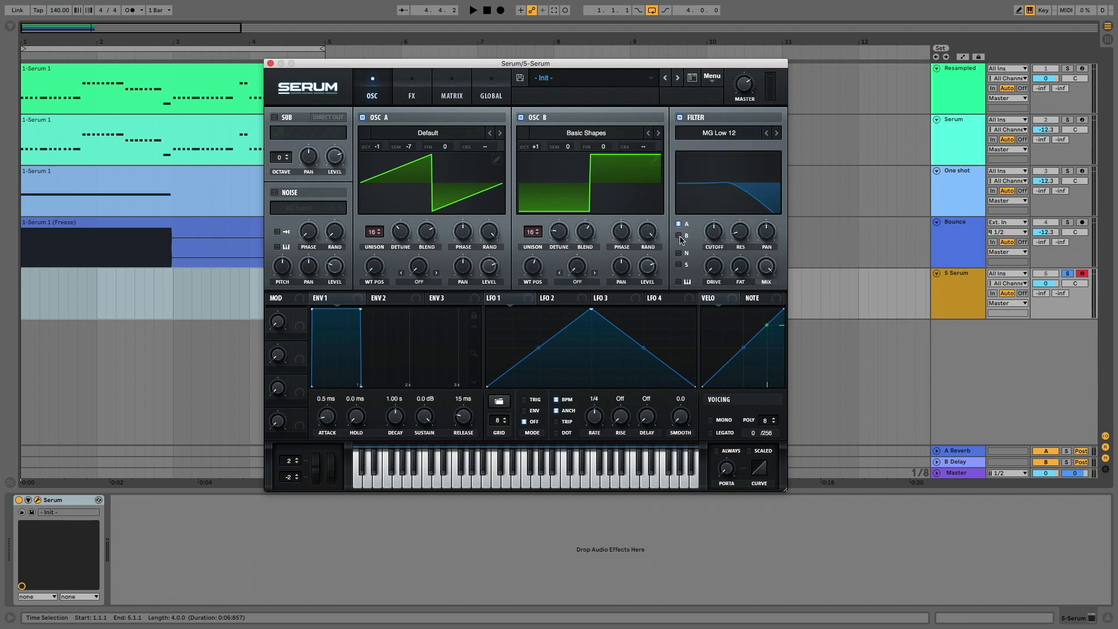
left_click(722, 134)
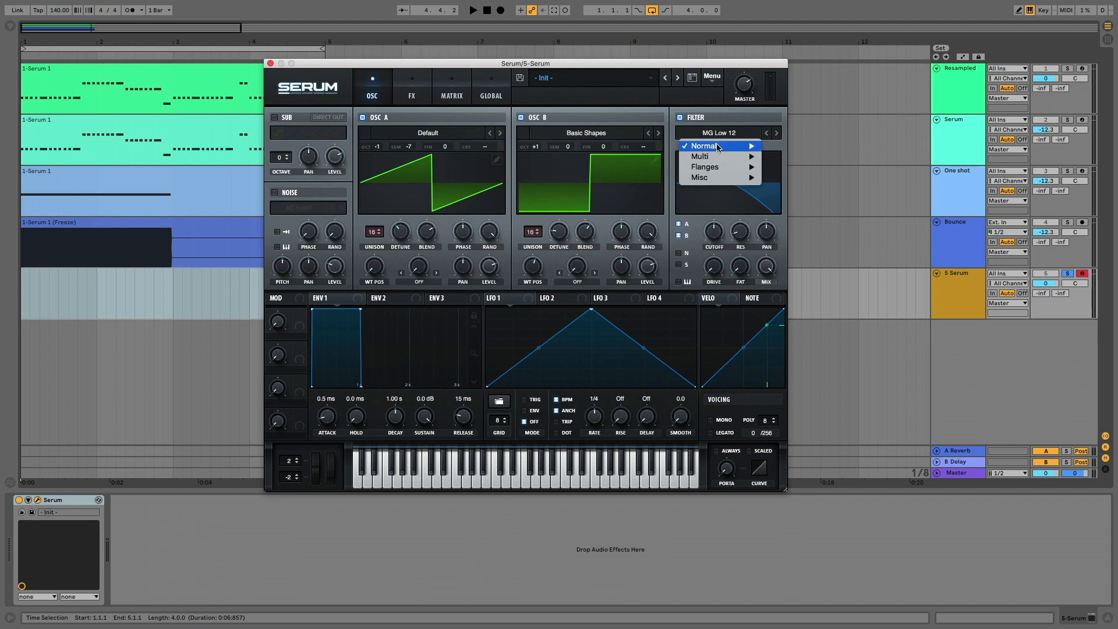
mouse_move(720, 147)
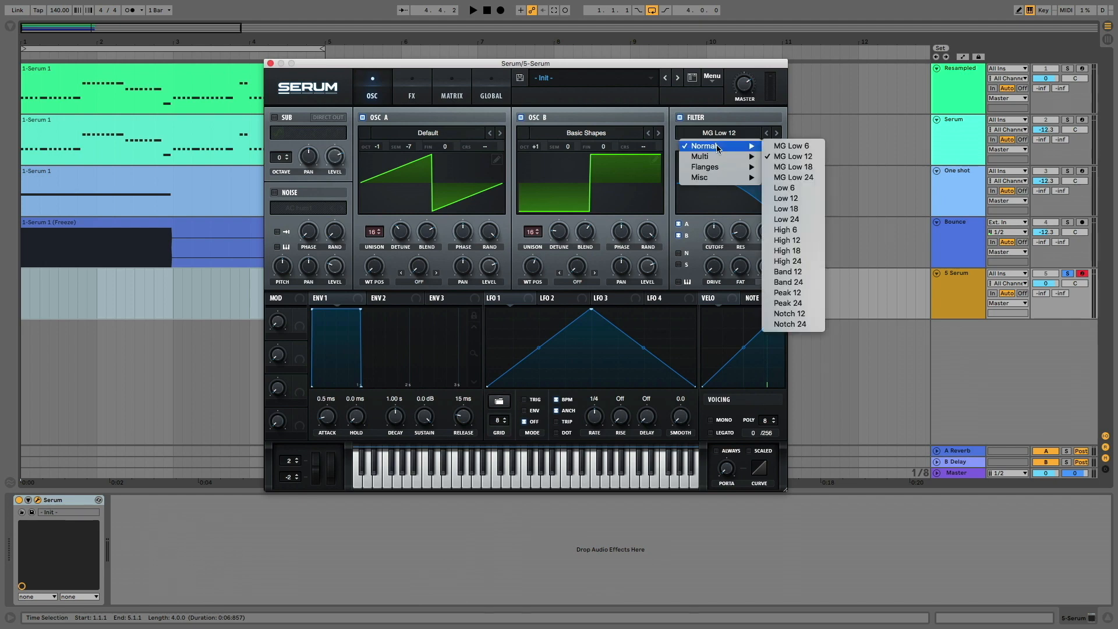
left_click(786, 254)
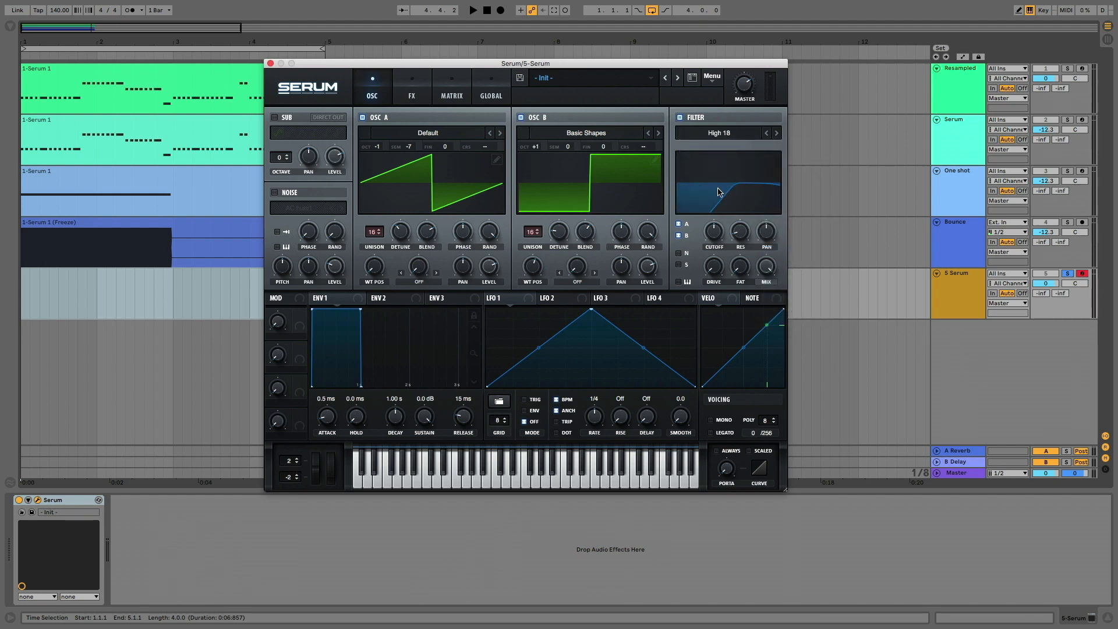
Lower the high-pass filter's cutoff and raise its resonance, turning the master volume down to about 46%.
left_click_drag(718, 235, 712, 205)
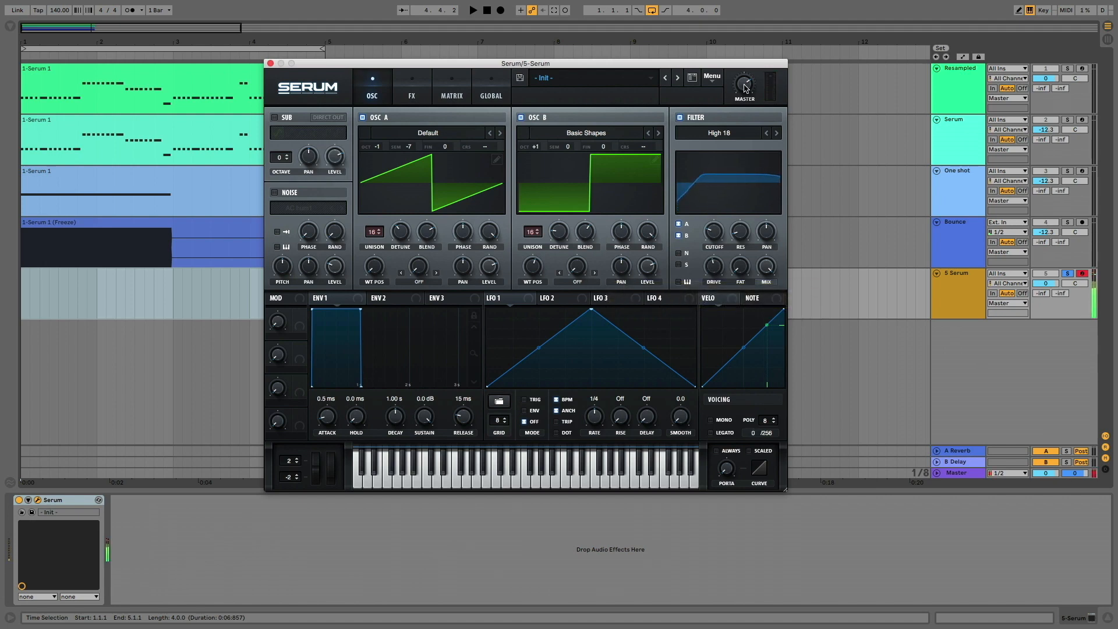
left_click_drag(745, 88, 743, 116)
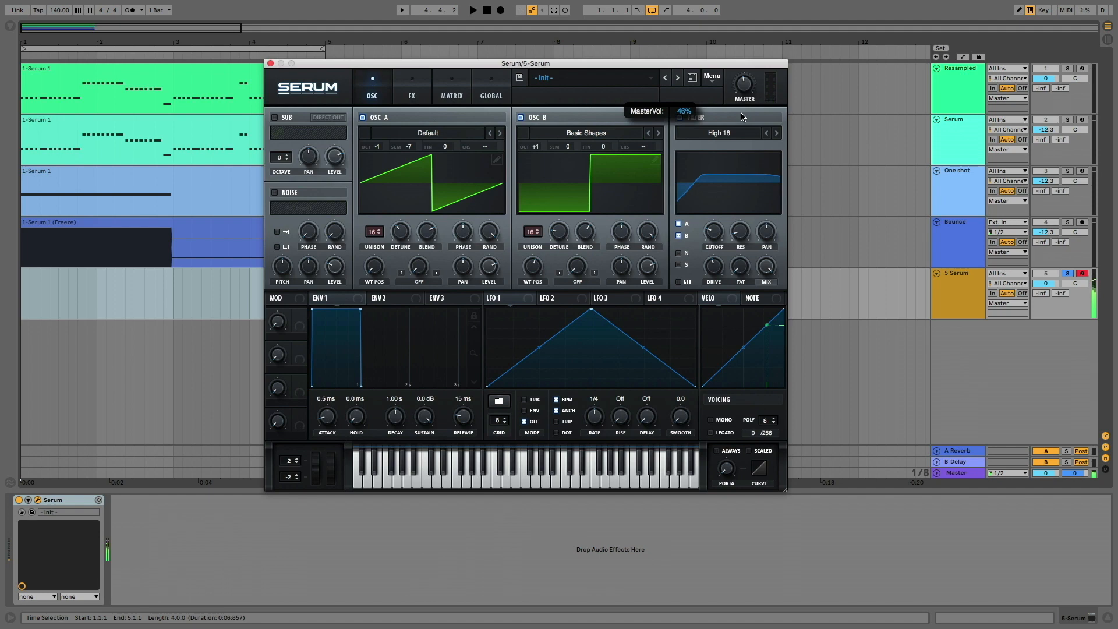
left_click_drag(740, 231, 716, 216)
left_click_drag(718, 209, 715, 180)
left_click_drag(715, 227, 705, 211)
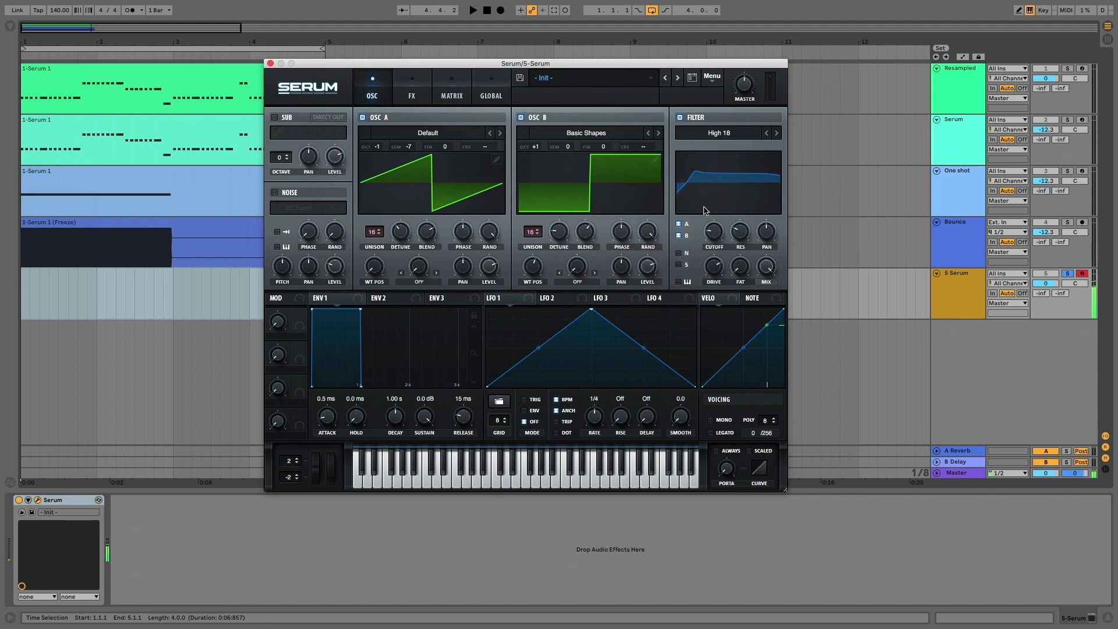
Set oscillator A's warp mode to FM (from B) and raise the warp amount slightly.
left_click(417, 285)
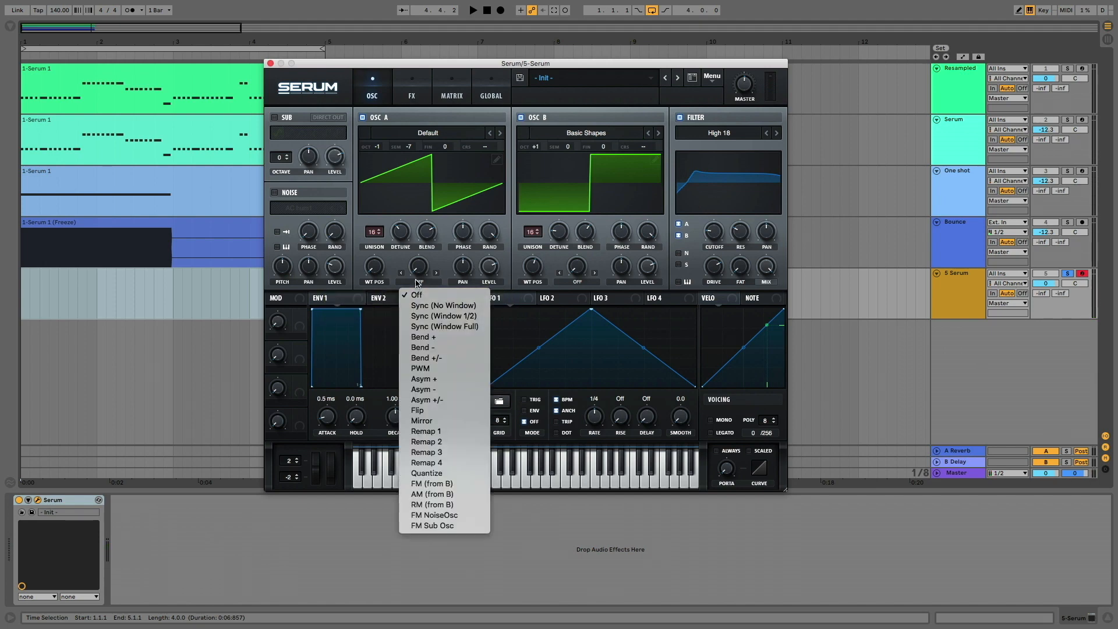
left_click(451, 485)
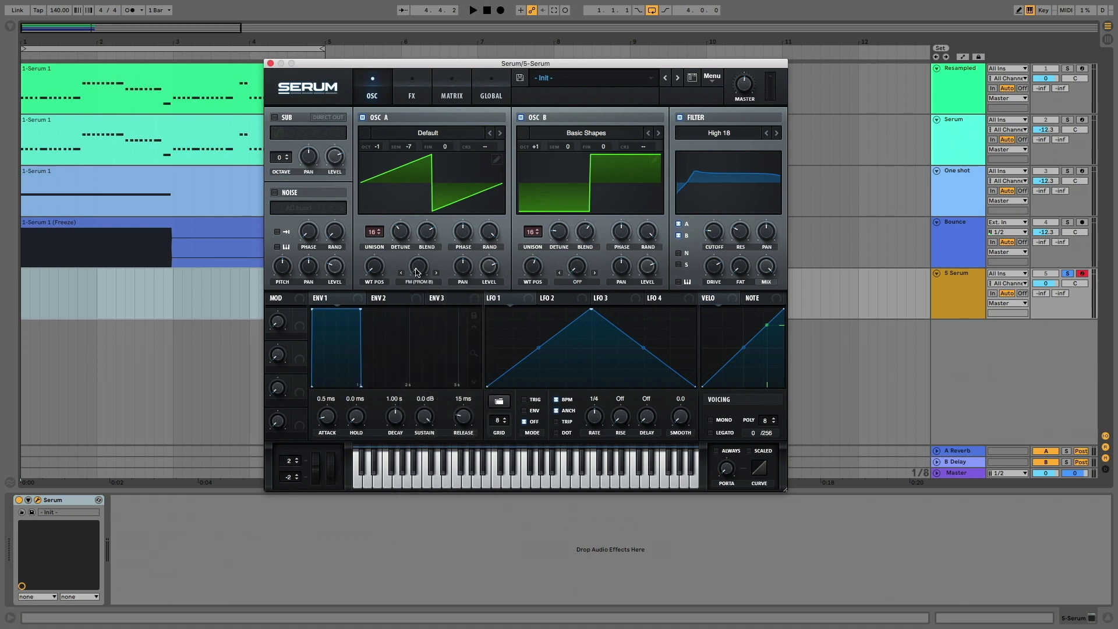
left_click_drag(417, 273, 417, 210)
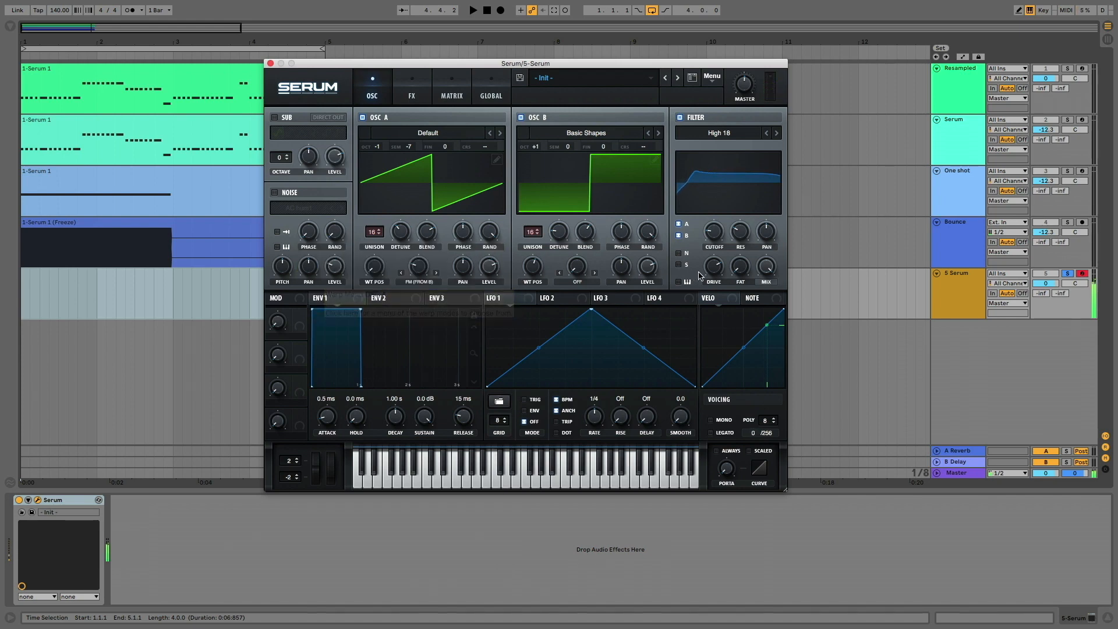
mouse_move(710, 281)
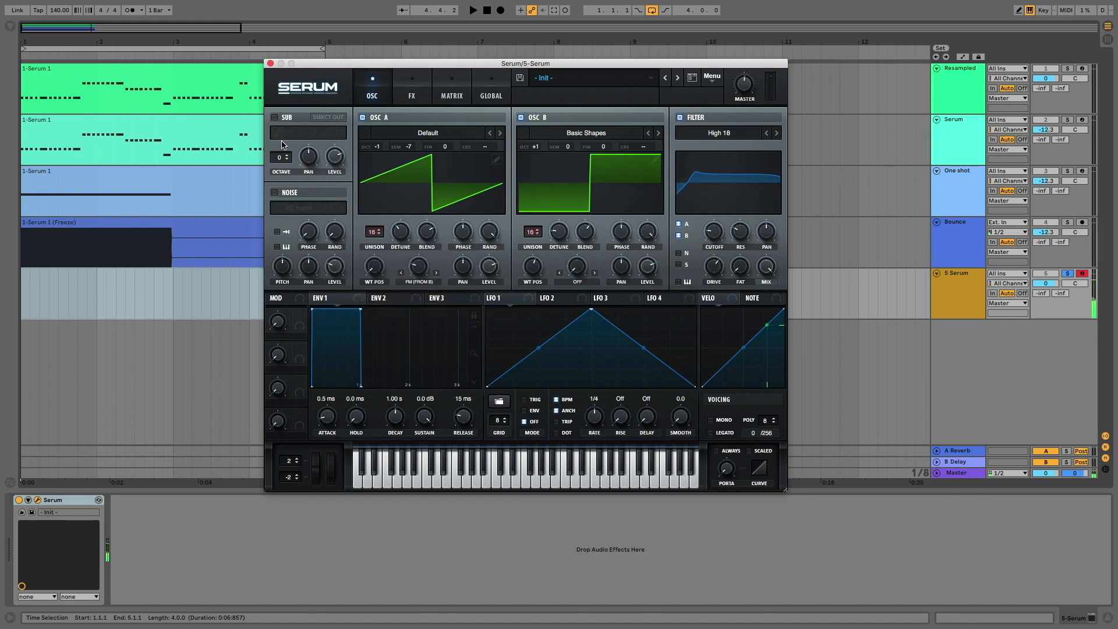
Copy the MIDI clip from the Resampled track to the start of the S Serum track and play it back.
left_click_drag(155, 72, 154, 266)
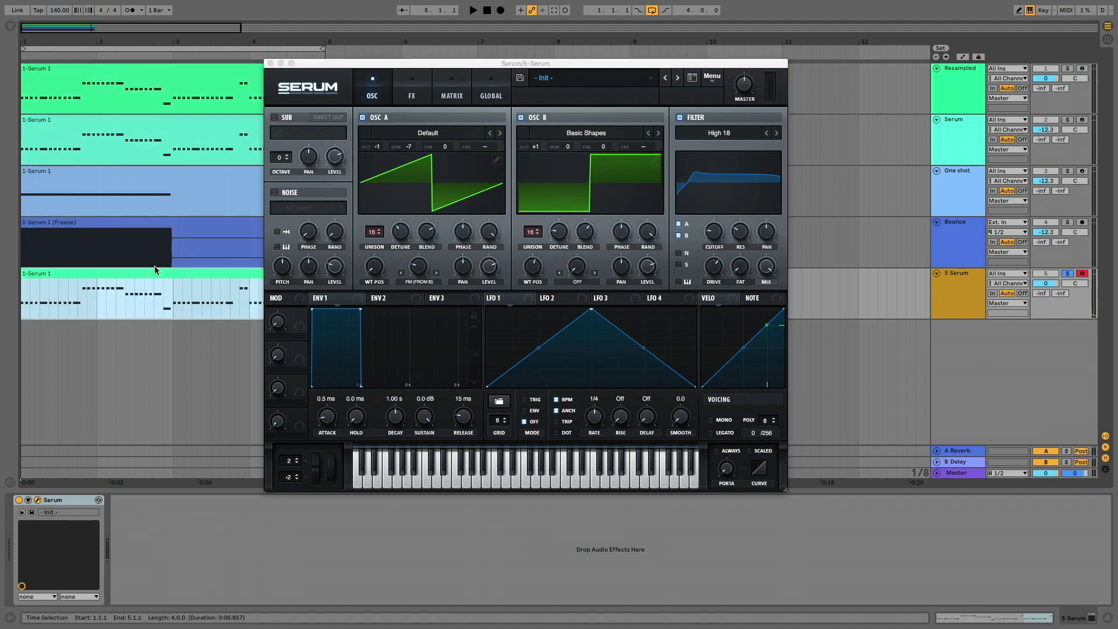
left_click(1066, 274)
key("space")
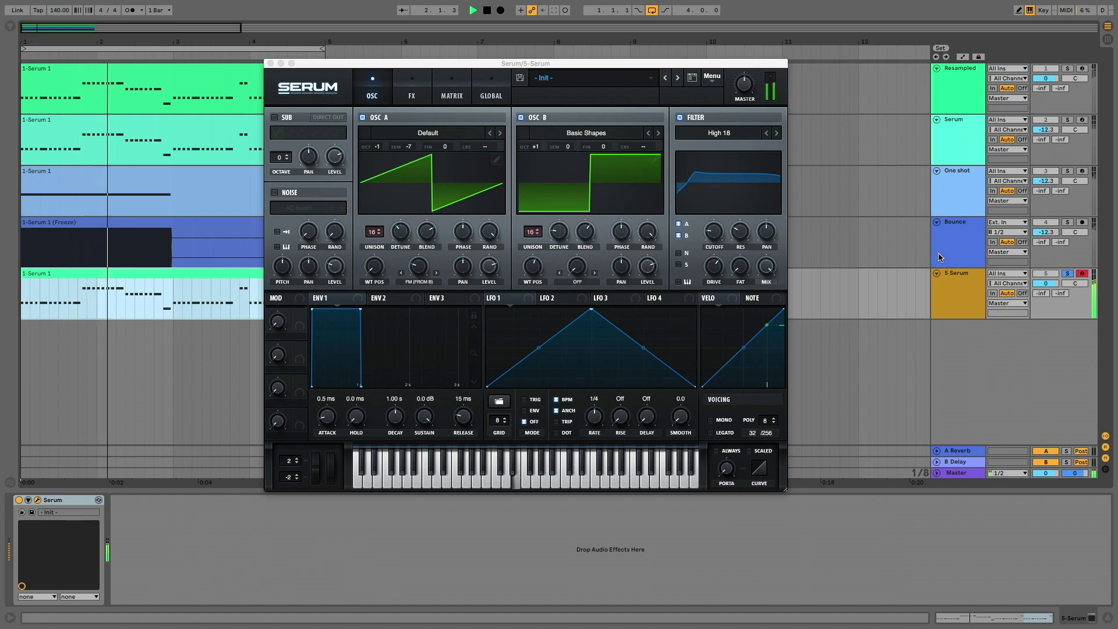